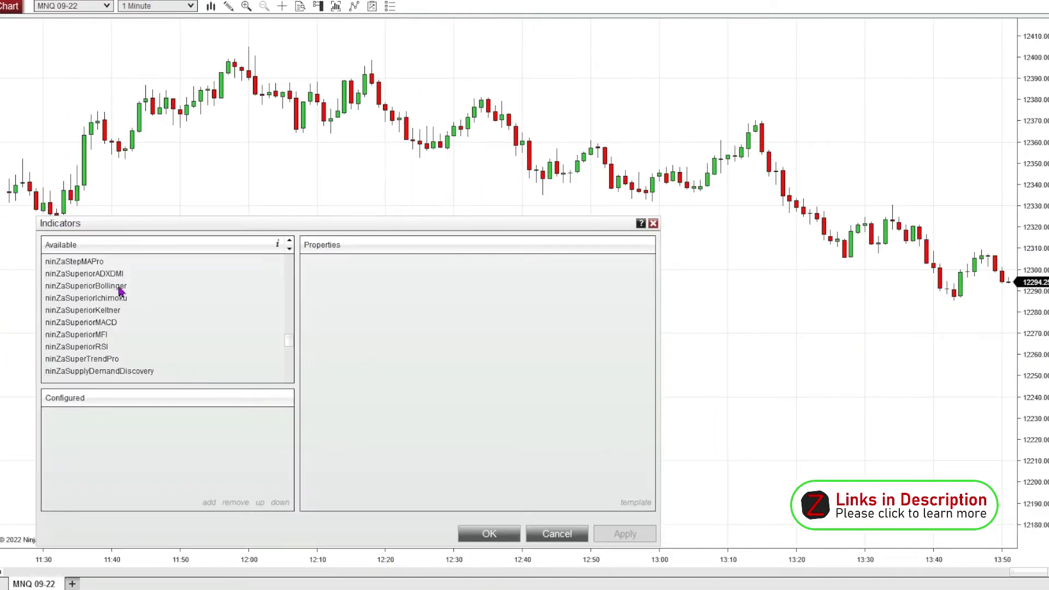
# Add ninZaSuperiorBollinger to the MNQ 09-22 one-minute chart and uncheck Instruction: Enabled.
pyautogui.doubleClick(109, 286)
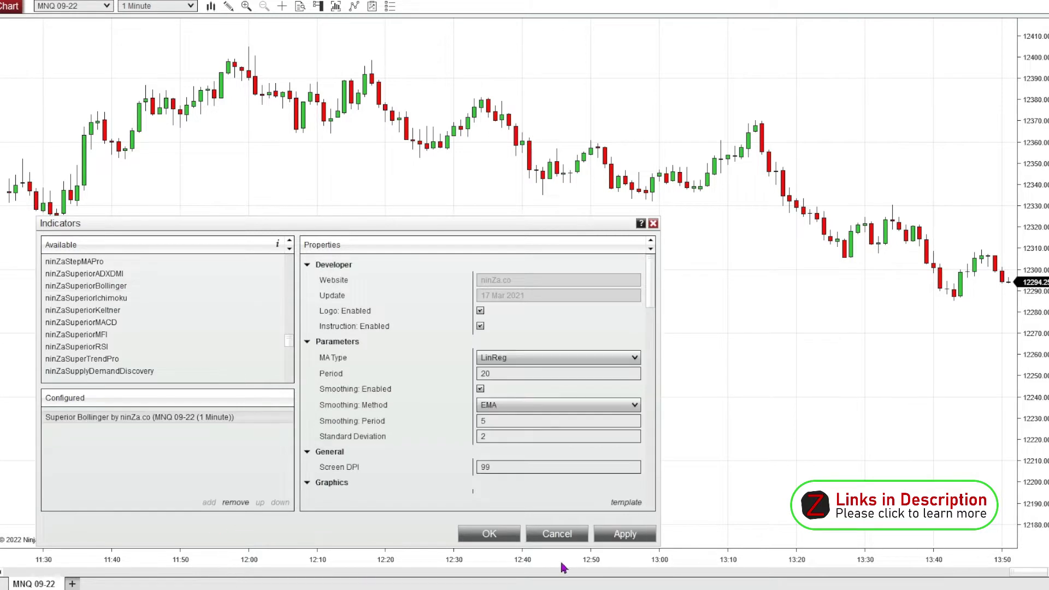
pyautogui.click(623, 535)
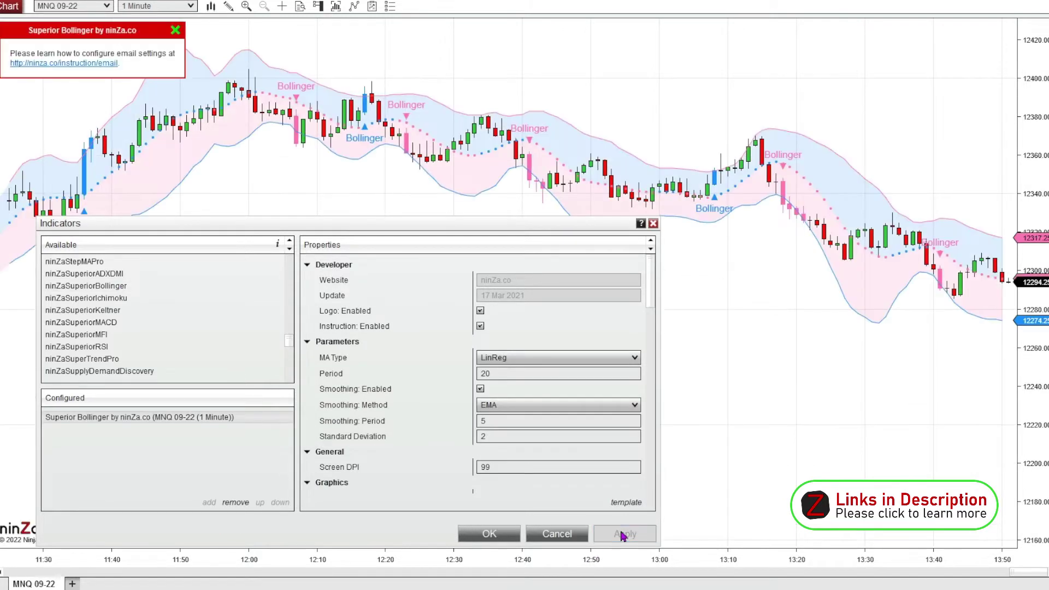
pyautogui.click(480, 326)
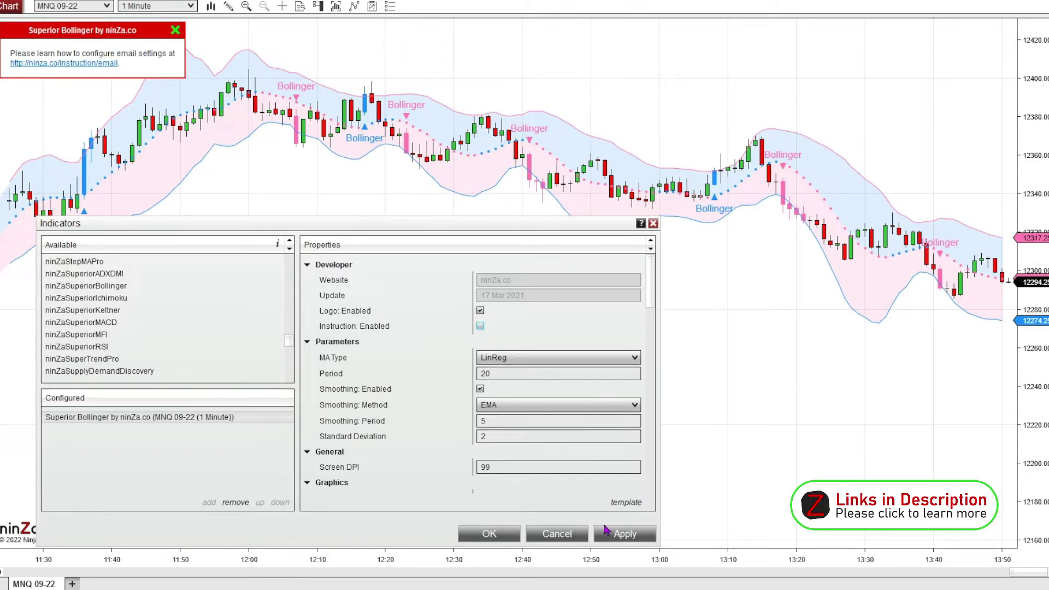
# Apply the change, set the Bollinger MA Type to SMA with EMA smoothing, and open template loading.
pyautogui.click(605, 532)
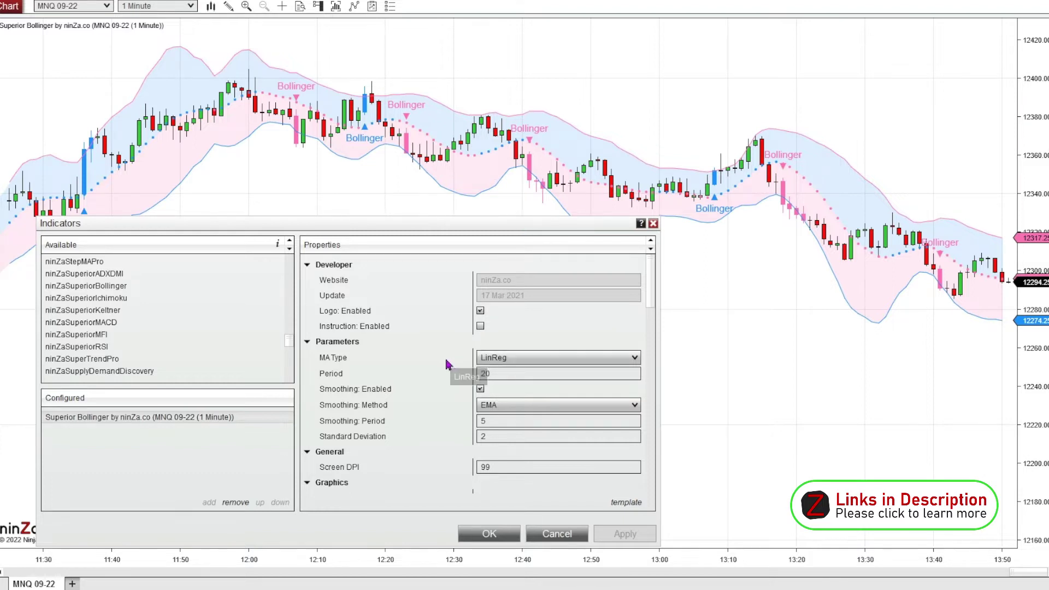
pyautogui.click(634, 360)
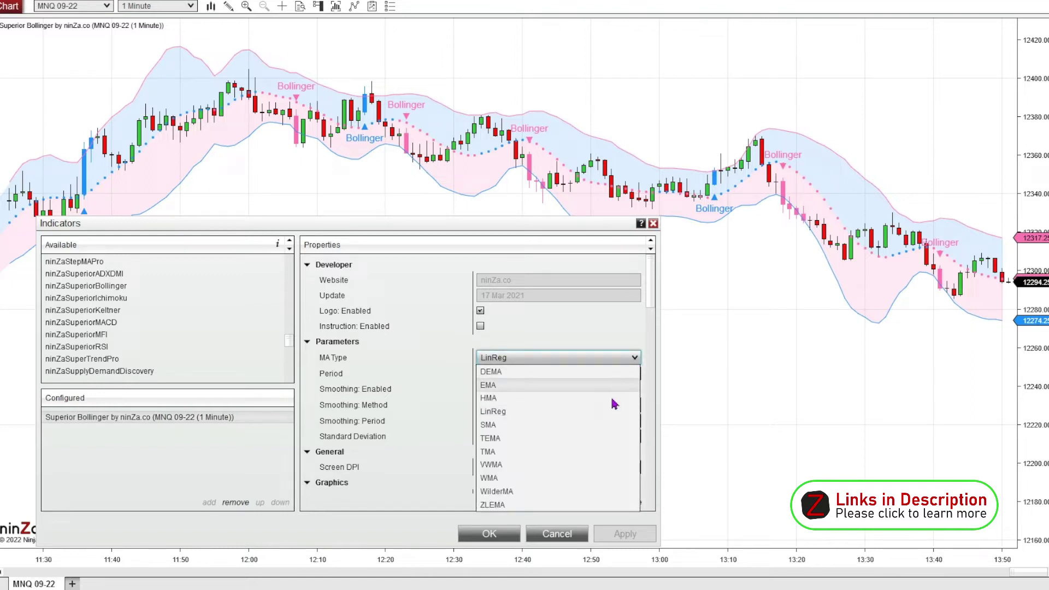
pyautogui.click(532, 425)
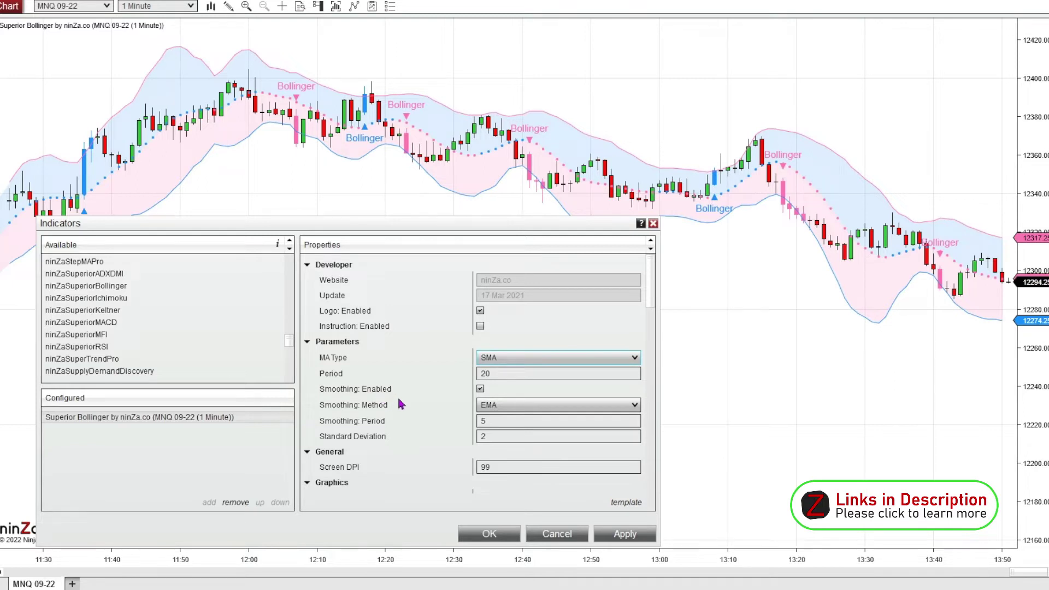
pyautogui.click(546, 405)
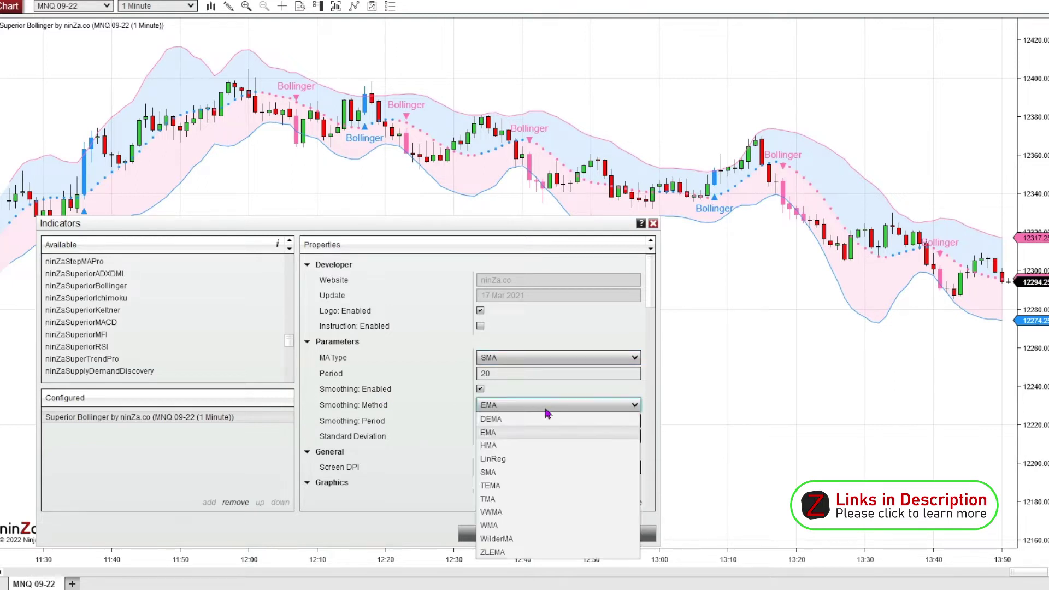
pyautogui.click(441, 416)
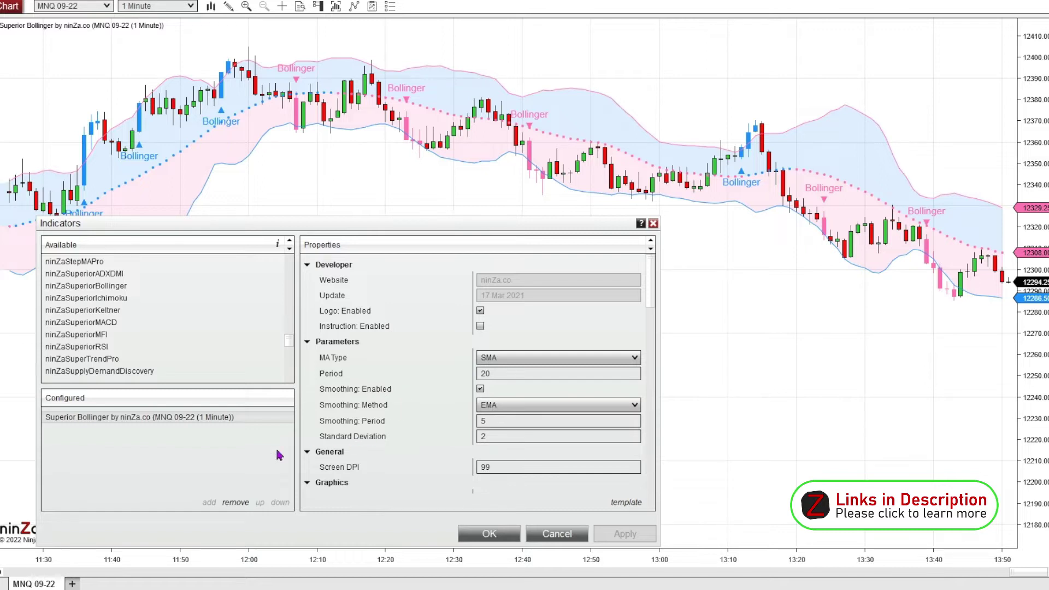
pyautogui.click(626, 504)
# Load saved template 2 into the Superior Bollinger and apply it, removing the signal labels.
pyautogui.click(608, 502)
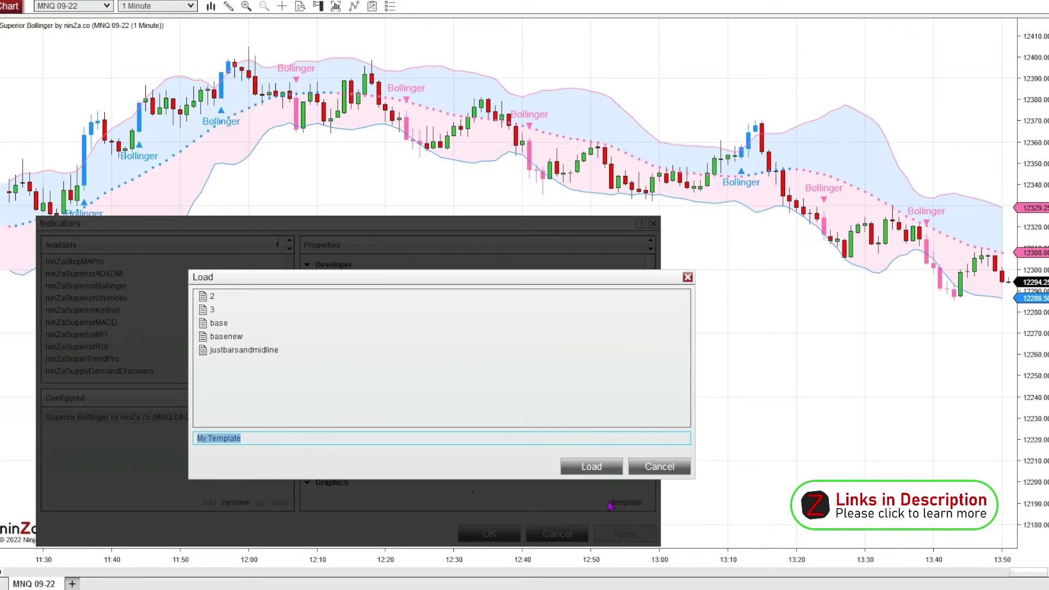
pyautogui.click(254, 297)
pyautogui.click(568, 464)
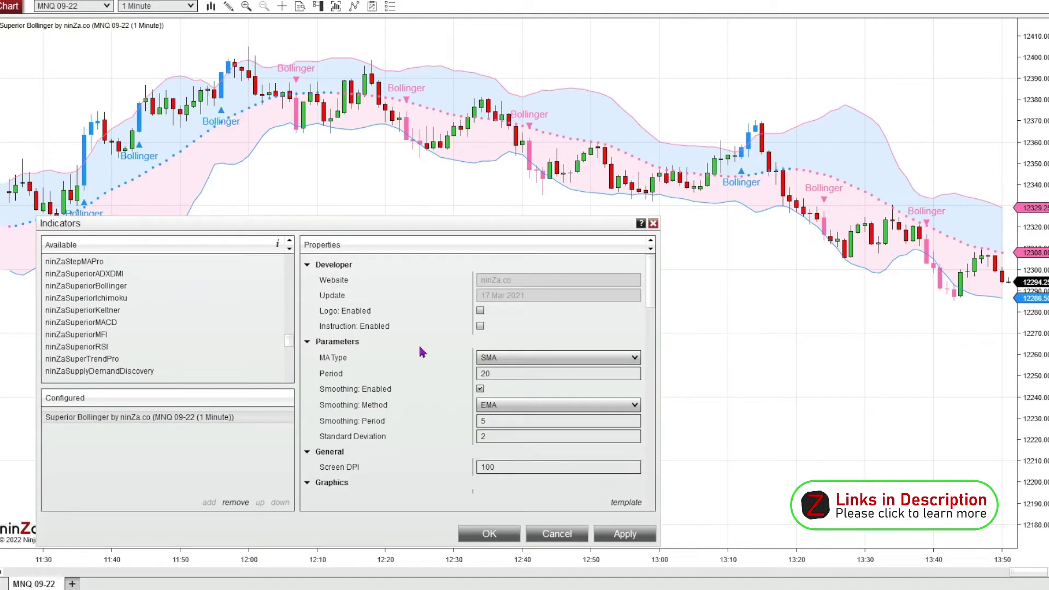
pyautogui.click(622, 535)
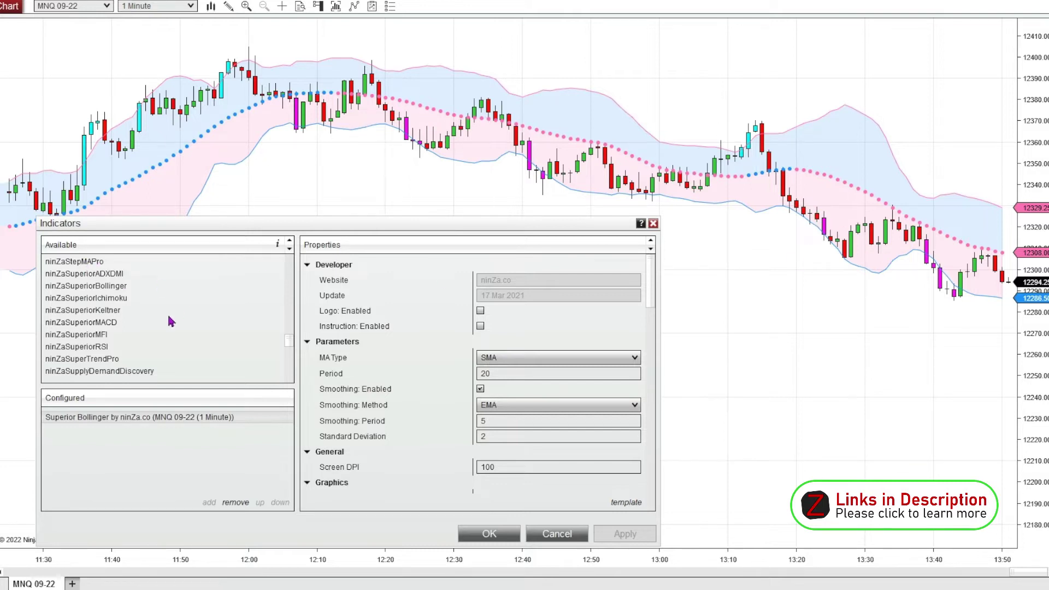
pyautogui.click(122, 287)
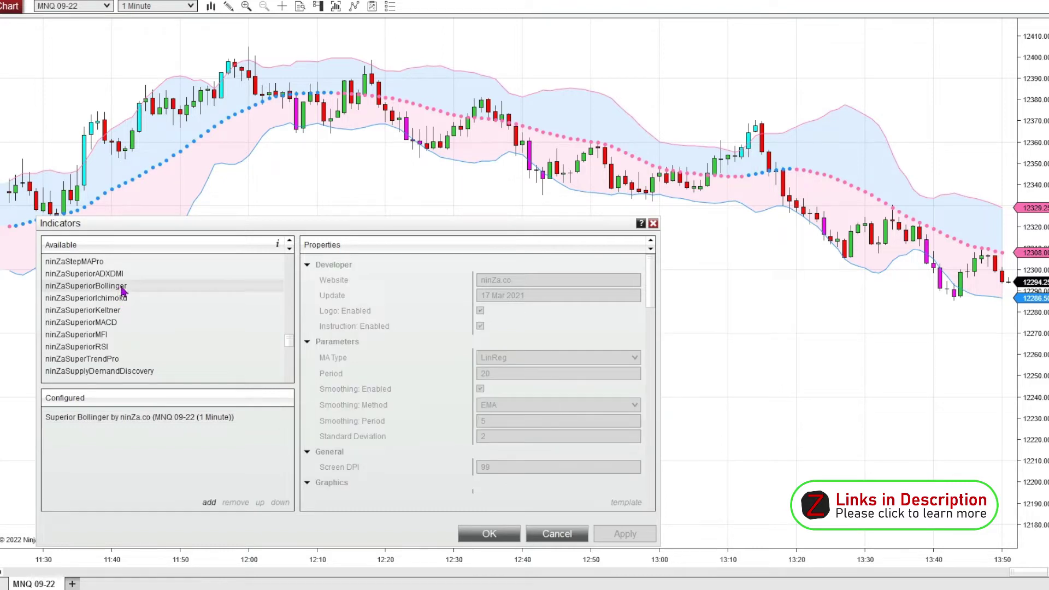
# Add a second Superior Bollinger loaded from template 3 (SMA, Standard Deviation 3) and apply it.
pyautogui.doubleClick(122, 289)
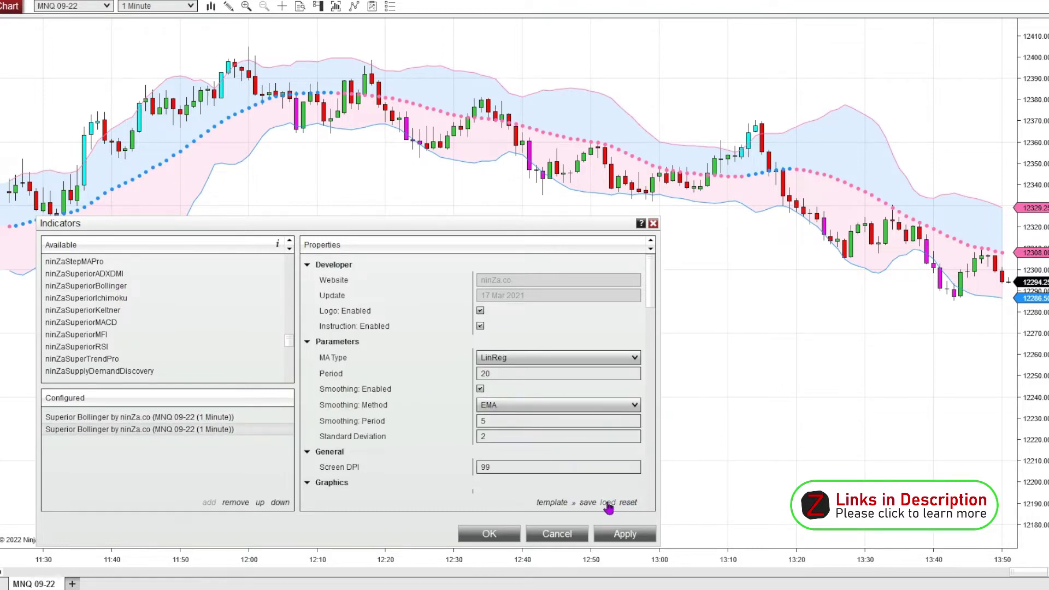
pyautogui.click(608, 503)
pyautogui.click(215, 310)
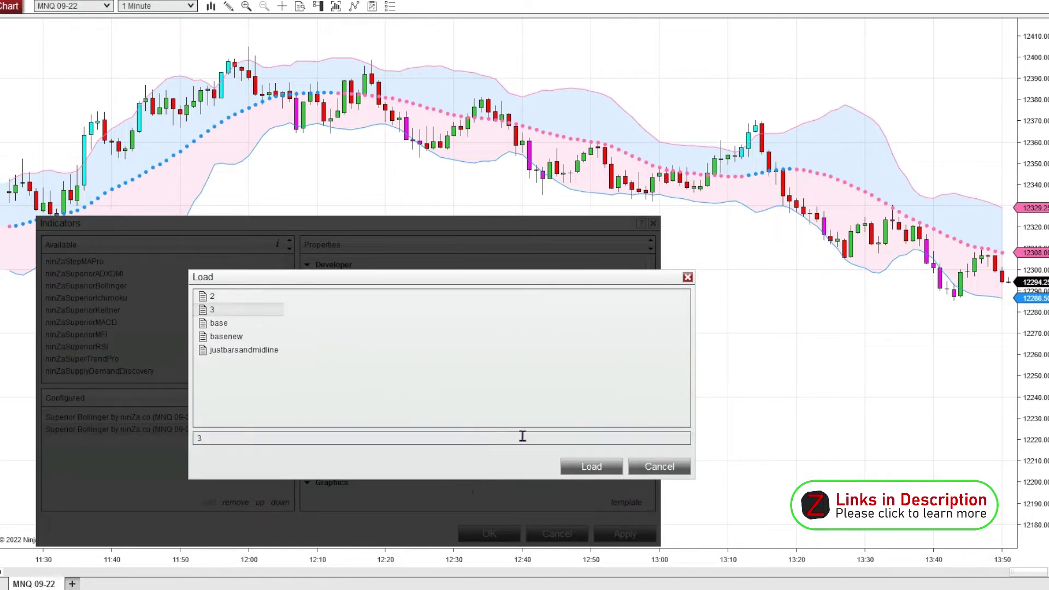
pyautogui.click(594, 467)
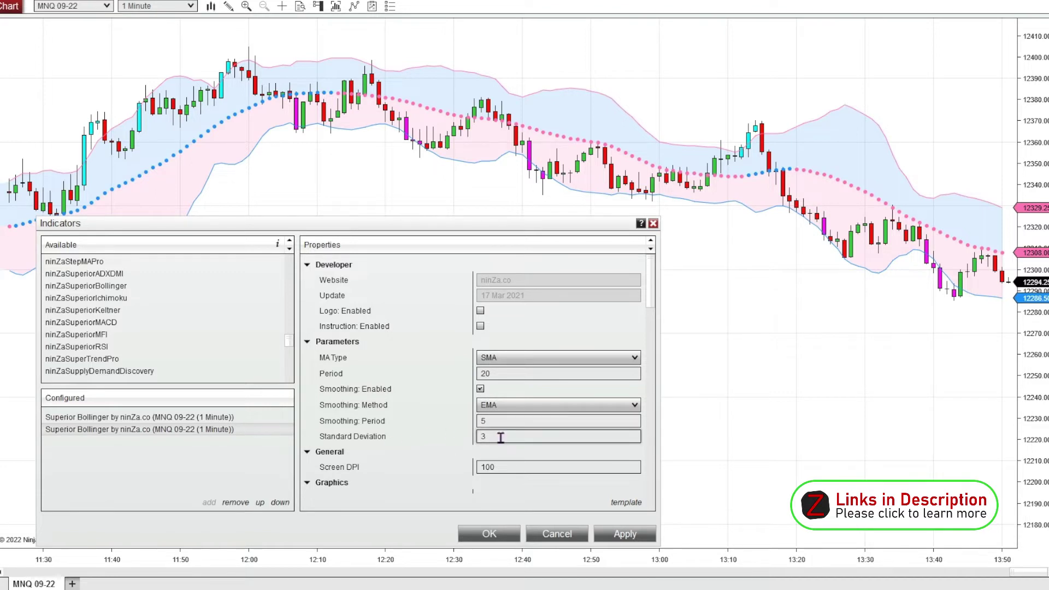
pyautogui.click(624, 533)
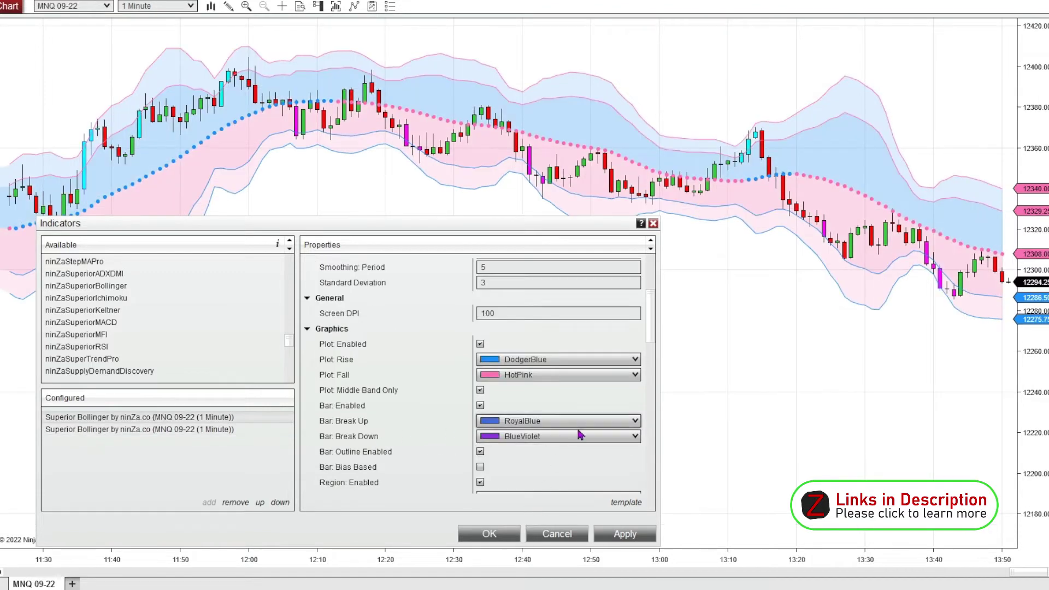
pyautogui.click(624, 533)
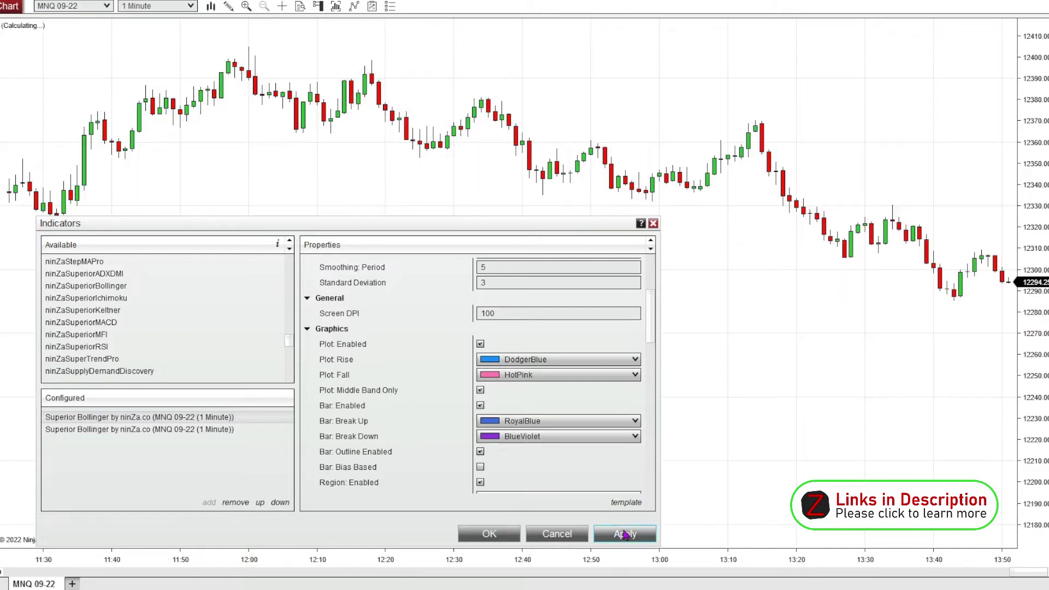
# Reposition the Indicators window, then add ninZaSuperiorRSI and apply it in a new panel.
pyautogui.moveTo(272, 228); pyautogui.dragTo(370, 265)
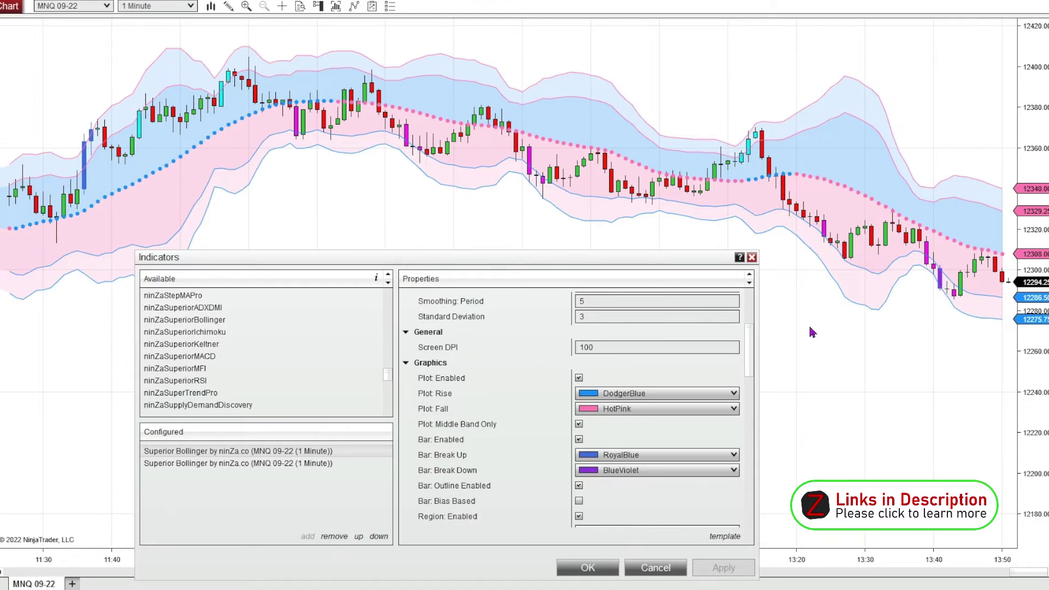
pyautogui.moveTo(513, 264); pyautogui.dragTo(484, 217)
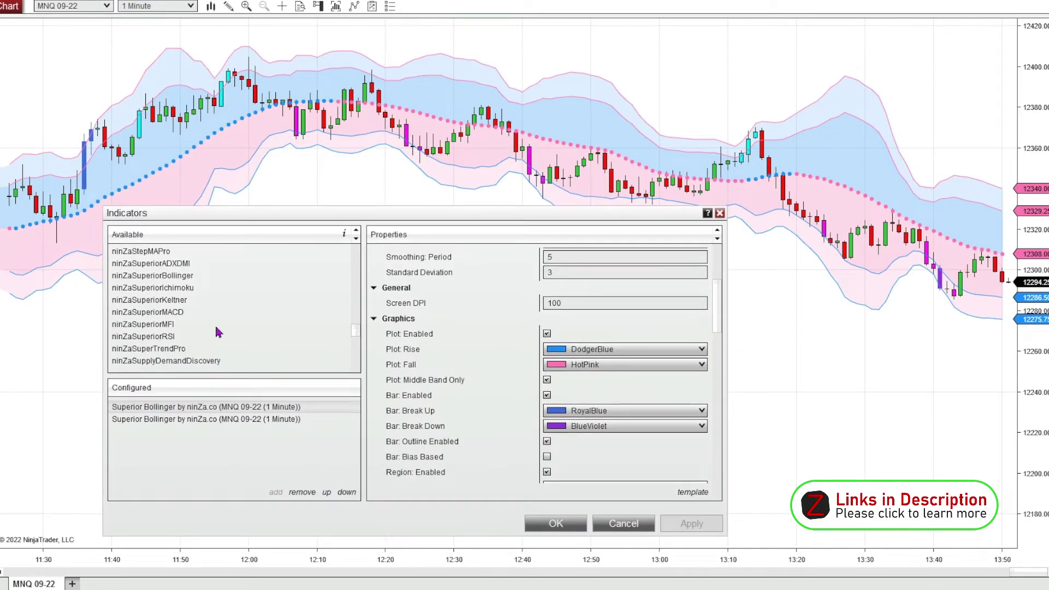
pyautogui.scroll(-1, 167, 309)
pyautogui.click(169, 306)
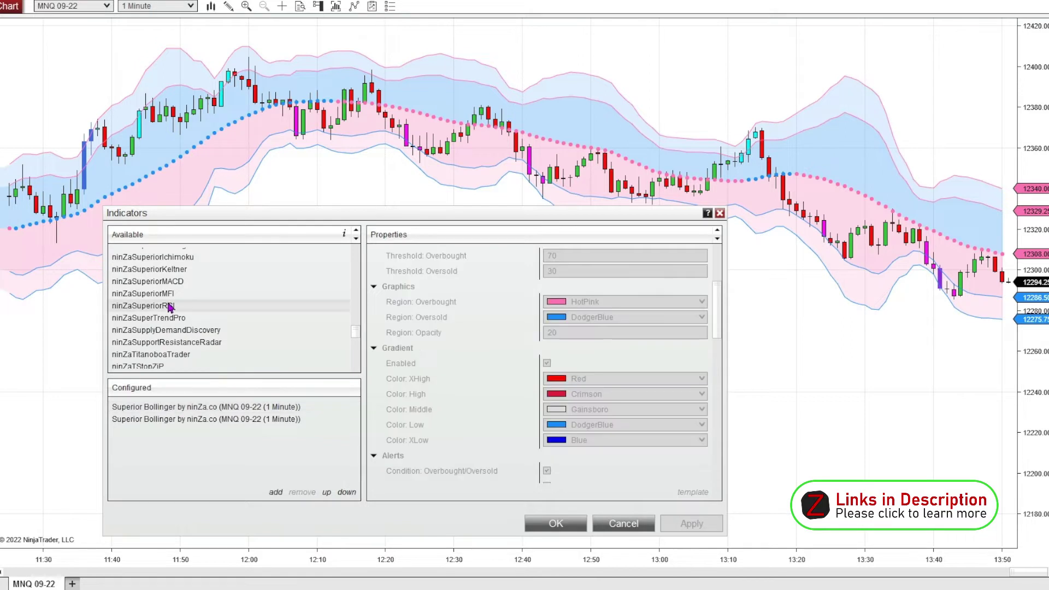
pyautogui.doubleClick(169, 306)
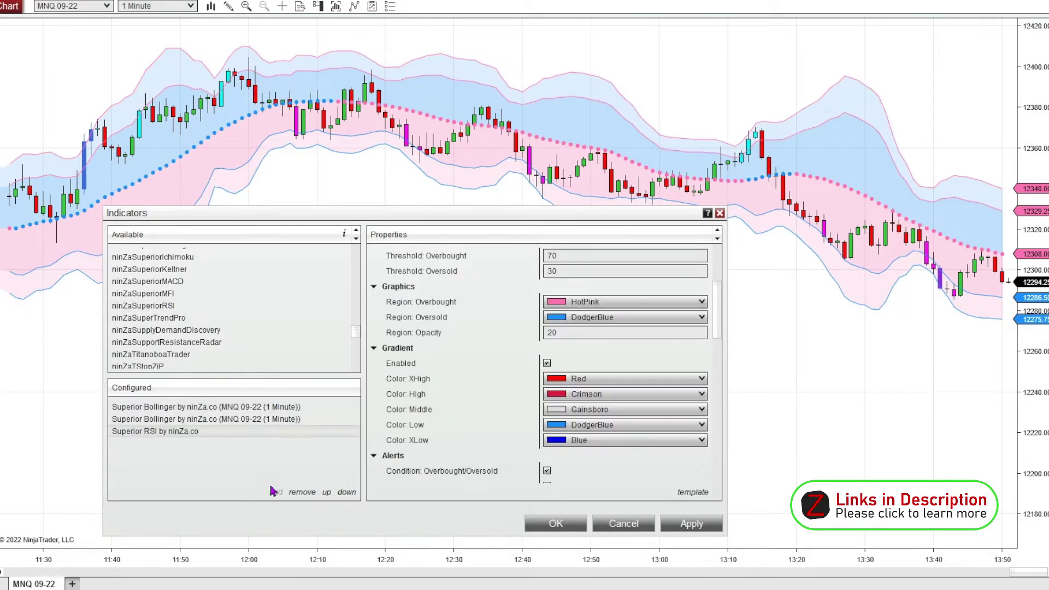
pyautogui.click(152, 434)
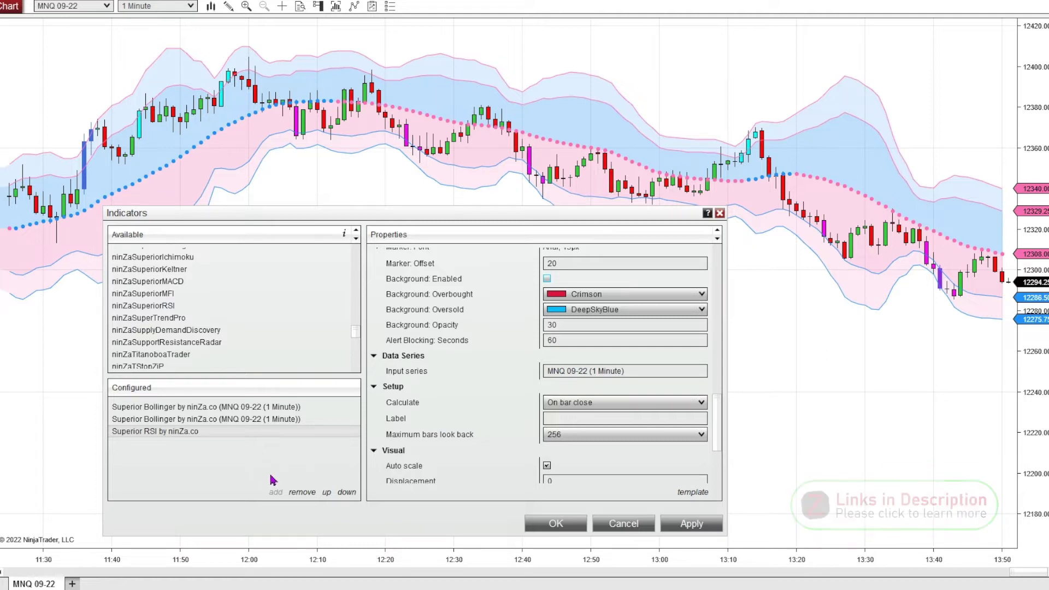
pyautogui.click(689, 524)
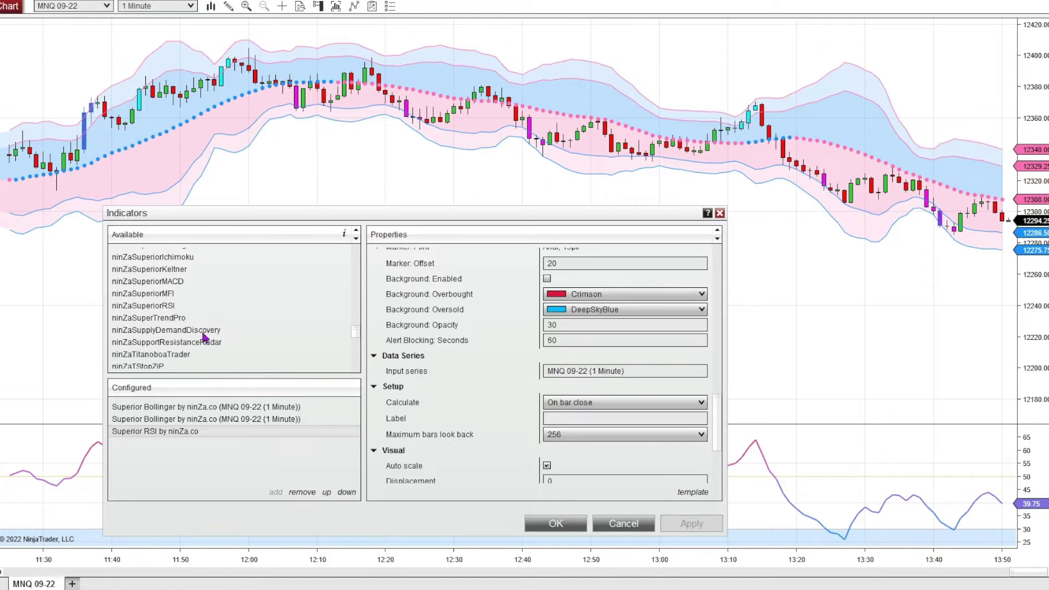
# Add another Superior Bollinger and load the basenew template into it.
pyautogui.scroll(-1, 230, 347)
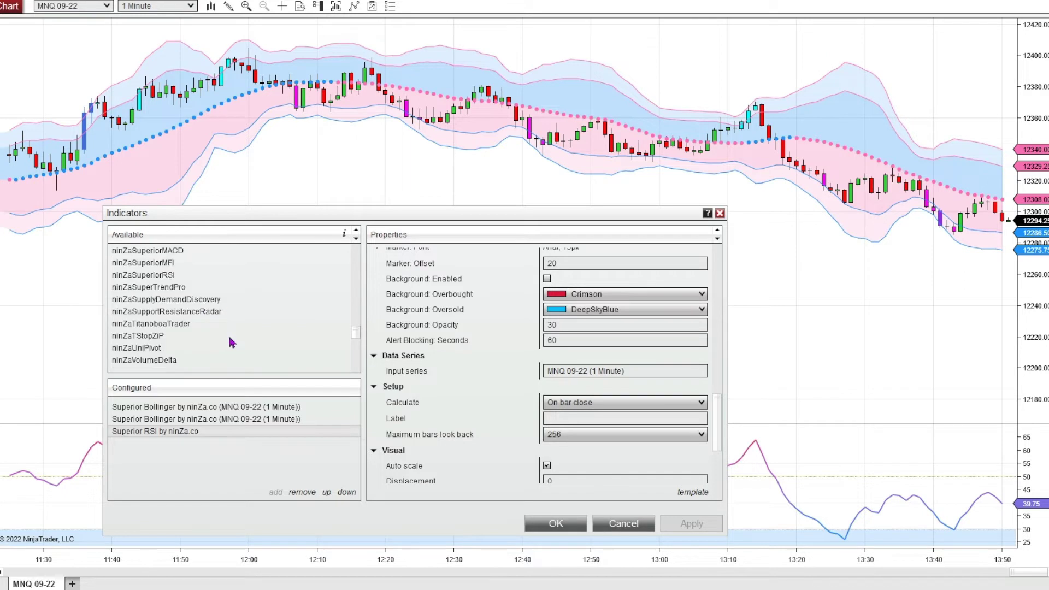
pyautogui.scroll(2, 231, 342)
pyautogui.scroll(1, 230, 343)
pyautogui.doubleClick(182, 307)
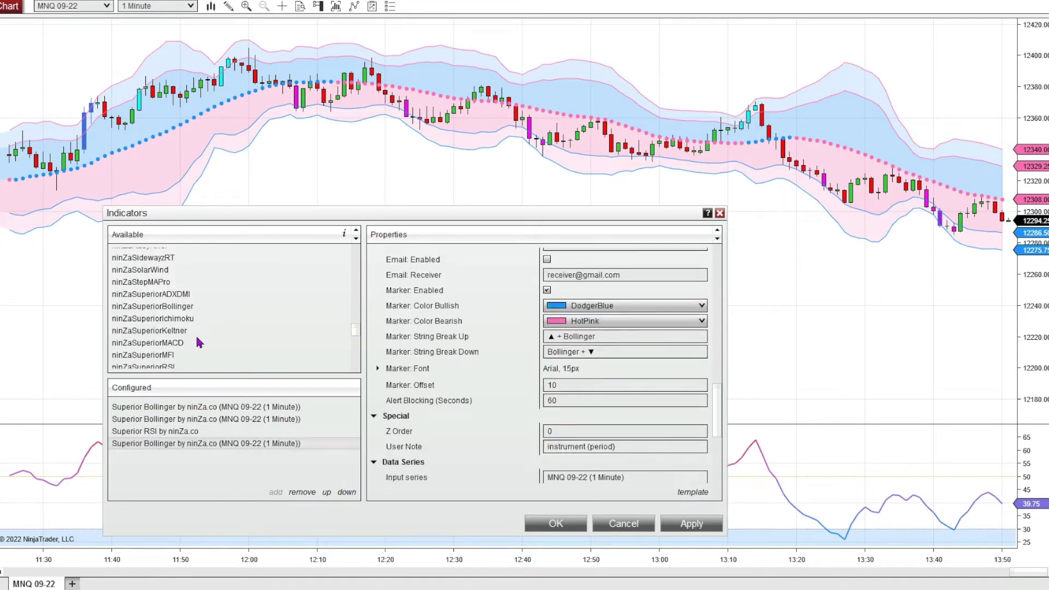
pyautogui.moveTo(695, 494)
pyautogui.click(650, 496)
pyautogui.click(303, 326)
pyautogui.click(674, 462)
# Set this Bollinger's Input series to ninZaSuperiorRSI and confirm all indicator changes.
pyautogui.scroll(-2, 411, 404)
pyautogui.click(411, 415)
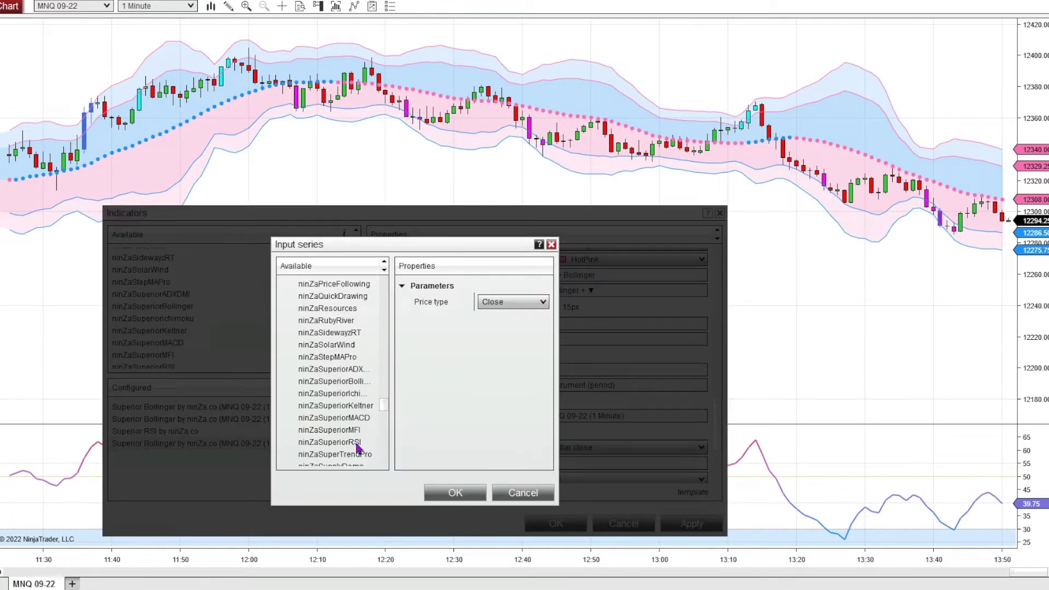
pyautogui.click(356, 443)
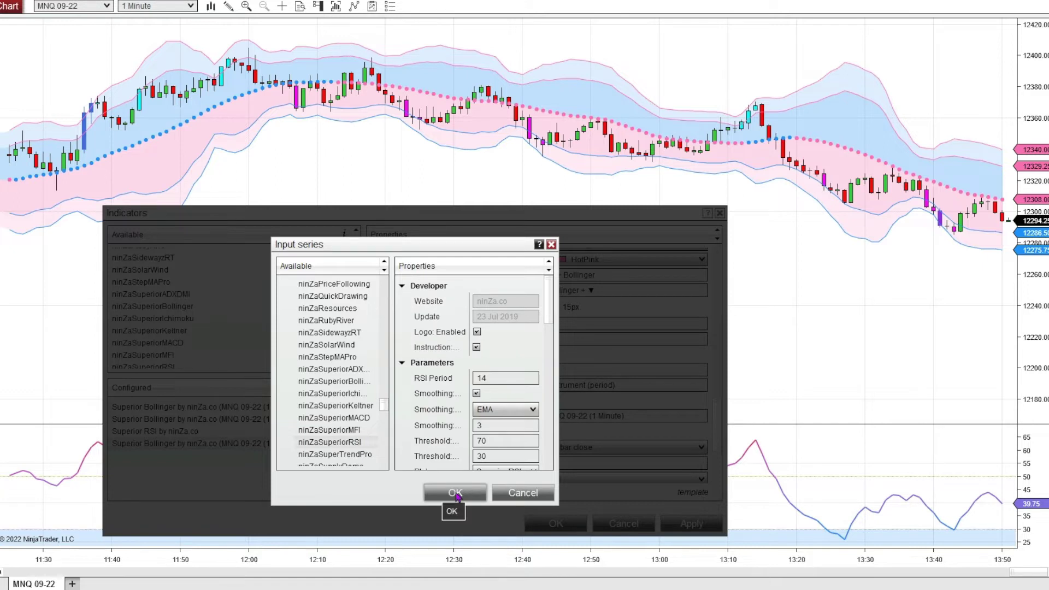
pyautogui.click(456, 493)
pyautogui.press('Return')
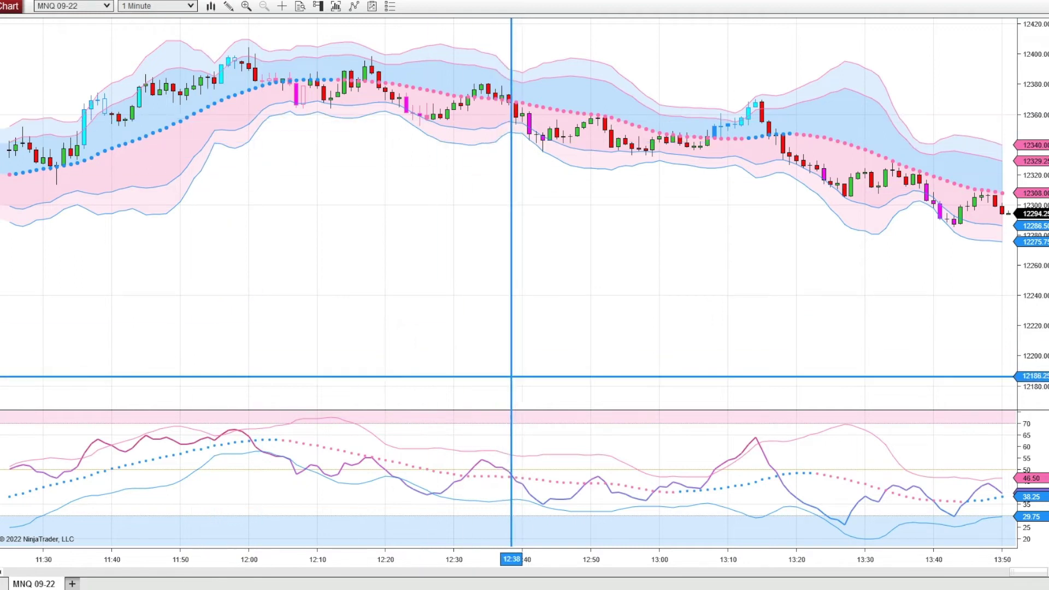
# Scroll the chart back one screen with Page Up to show the 09:10–11:30 bars.
pyautogui.press('pageup')
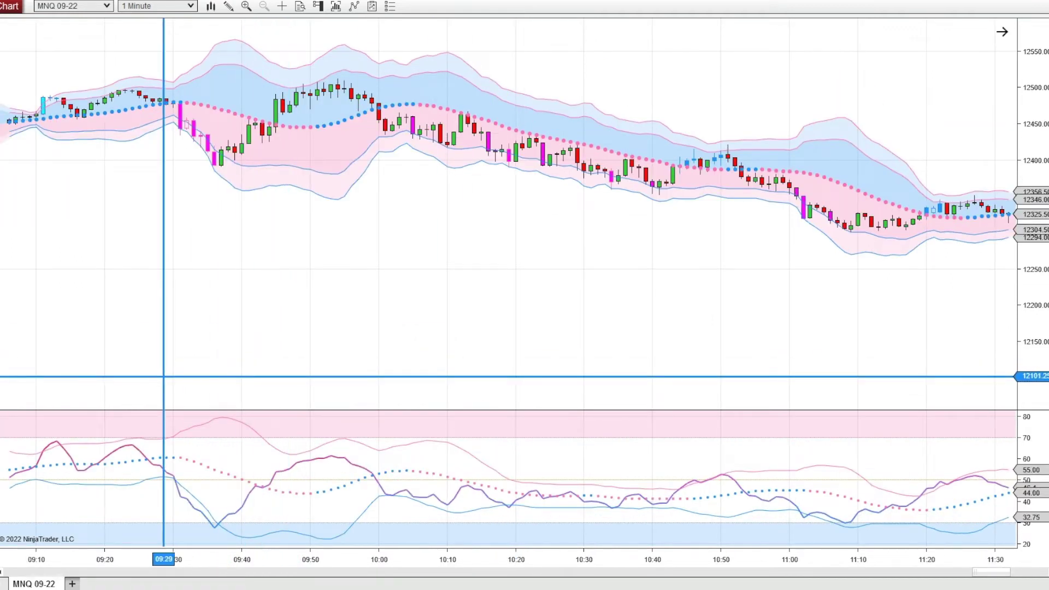